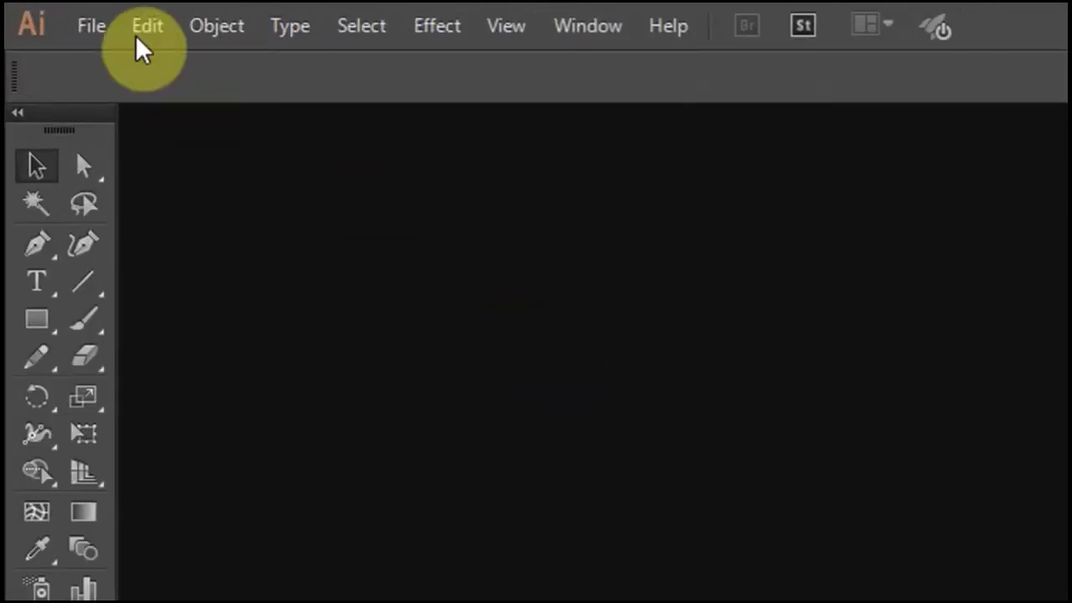
Start a new document with the Print profile and view the page sizes it offers
left_click(113, 21)
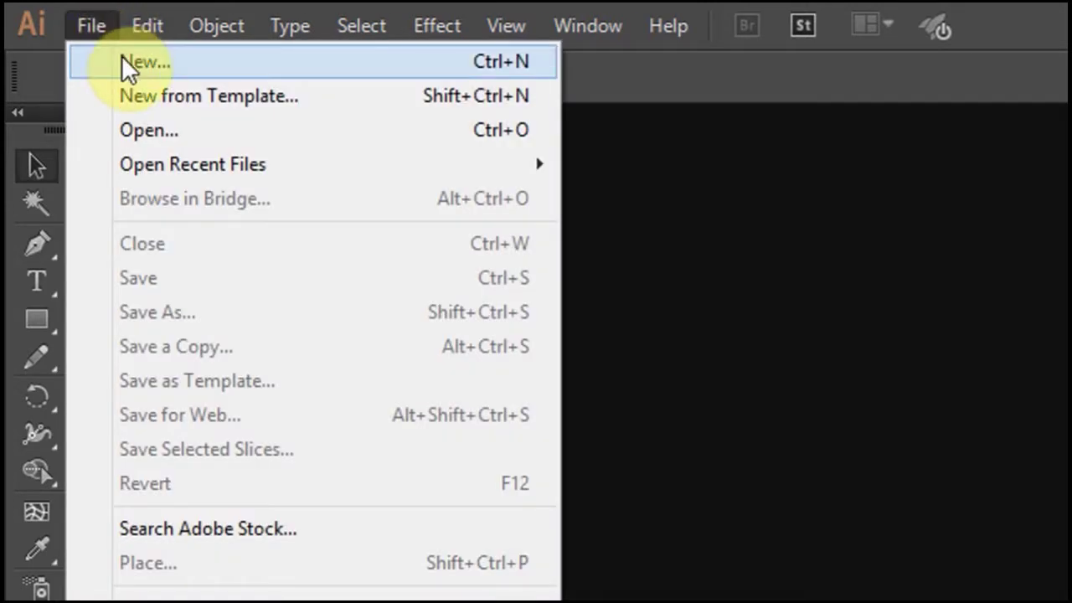
left_click(461, 68)
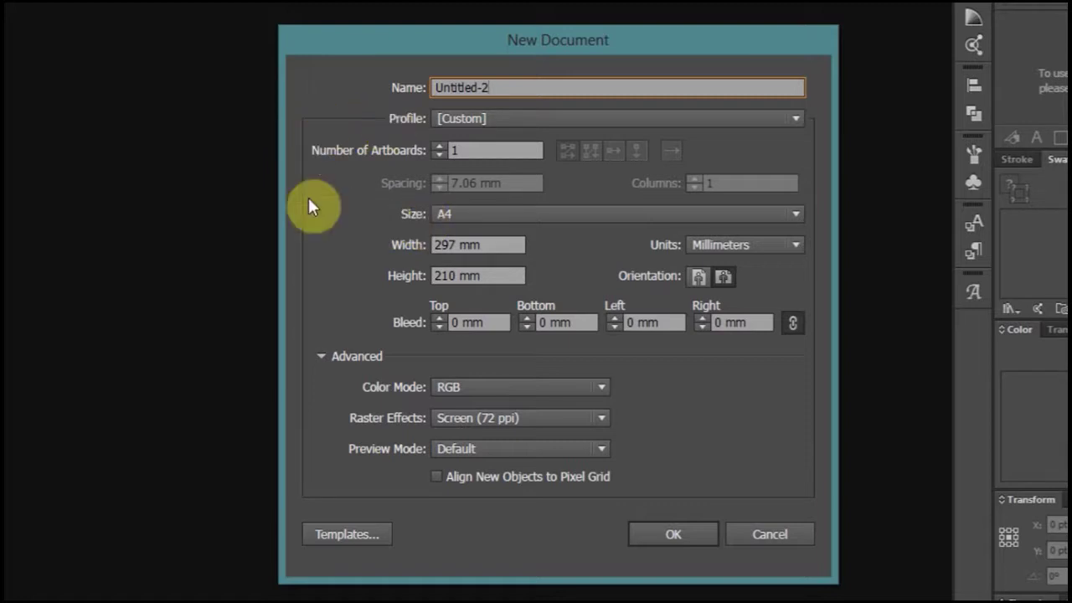
left_click(609, 118)
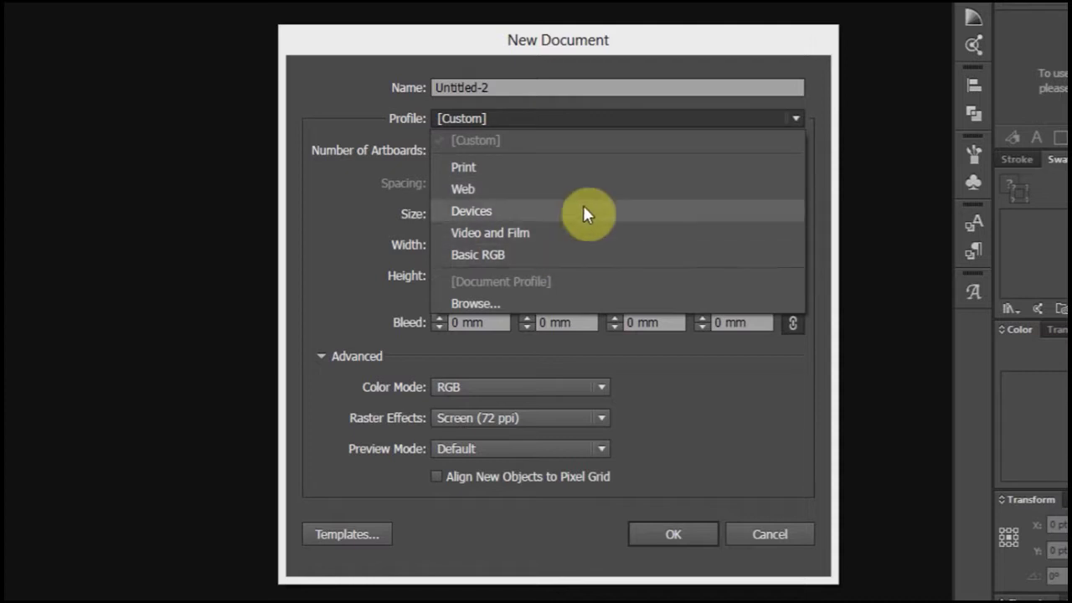
left_click(590, 167)
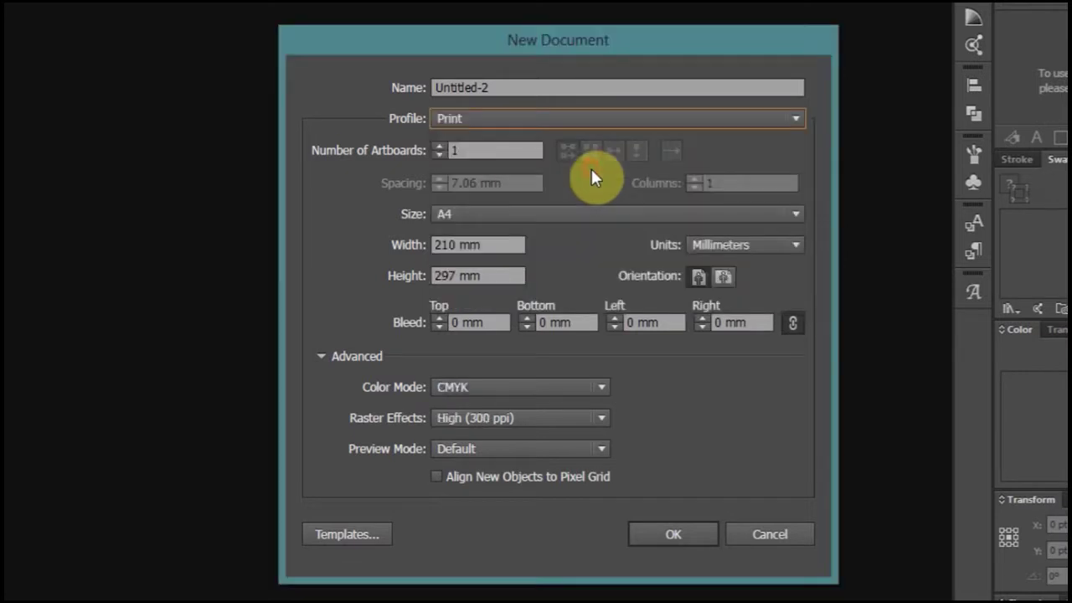
left_click(573, 212)
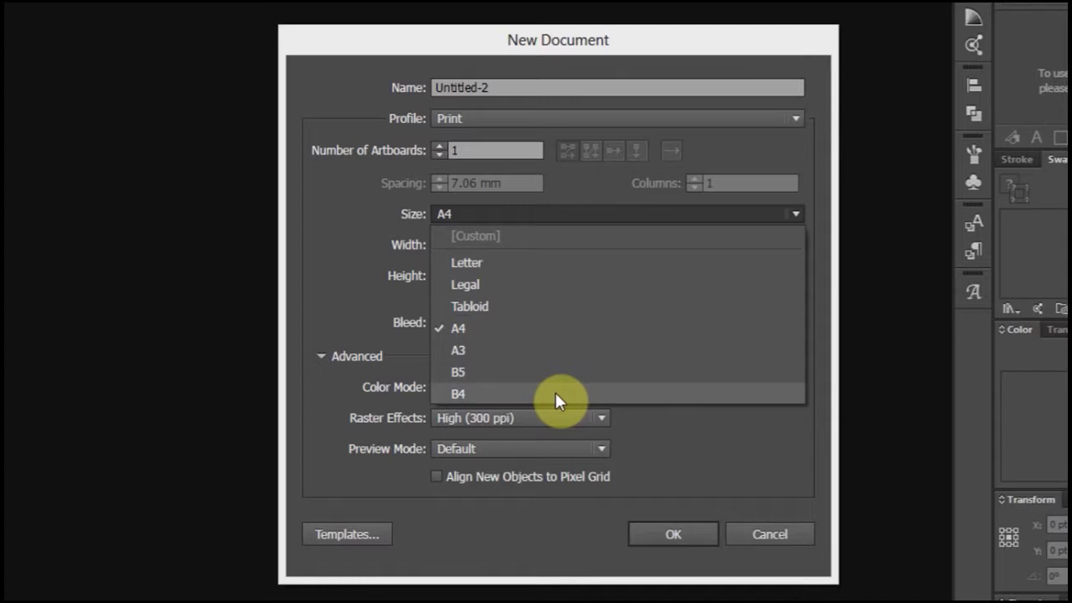
left_click(647, 118)
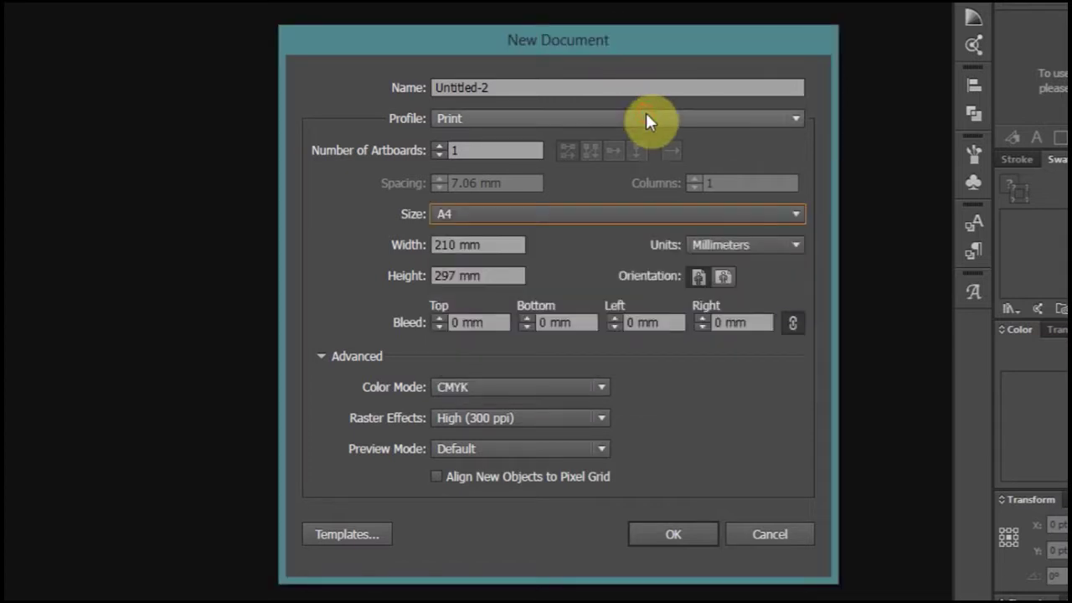
Switch the new document's profile to Web and view its preset sizes
left_click(647, 118)
left_click(598, 187)
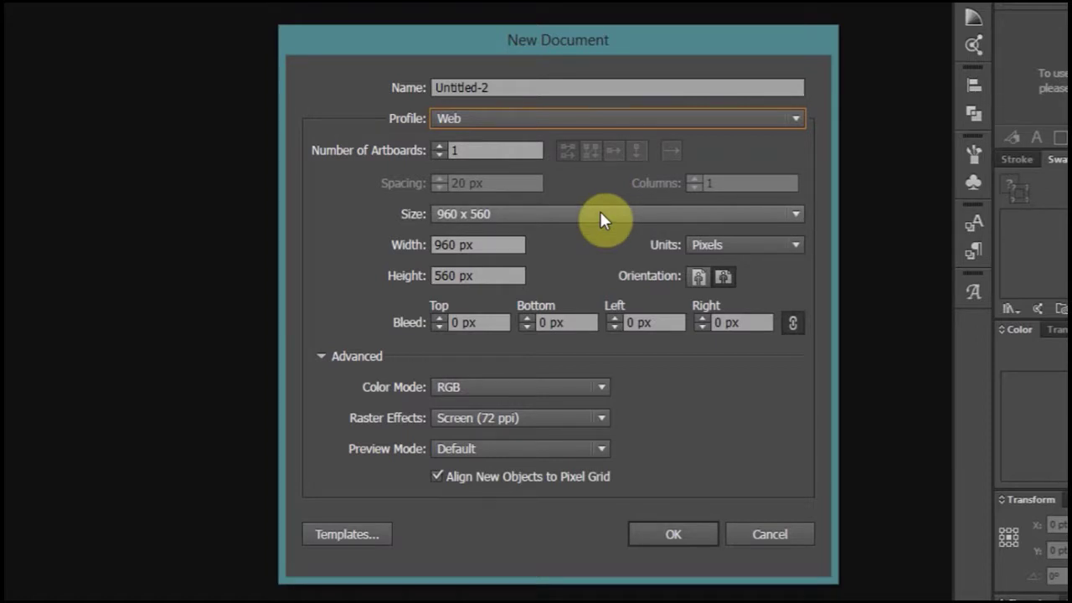
left_click(543, 220)
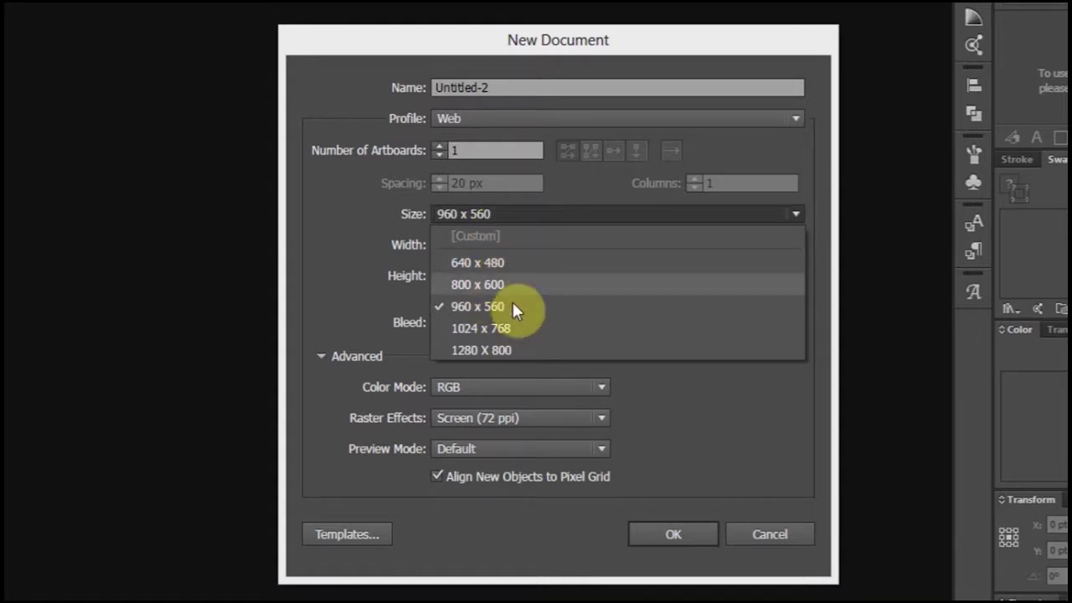
left_click(527, 213)
Switch the new document's profile to Devices and look through its preset device sizes
left_click(554, 126)
left_click(535, 211)
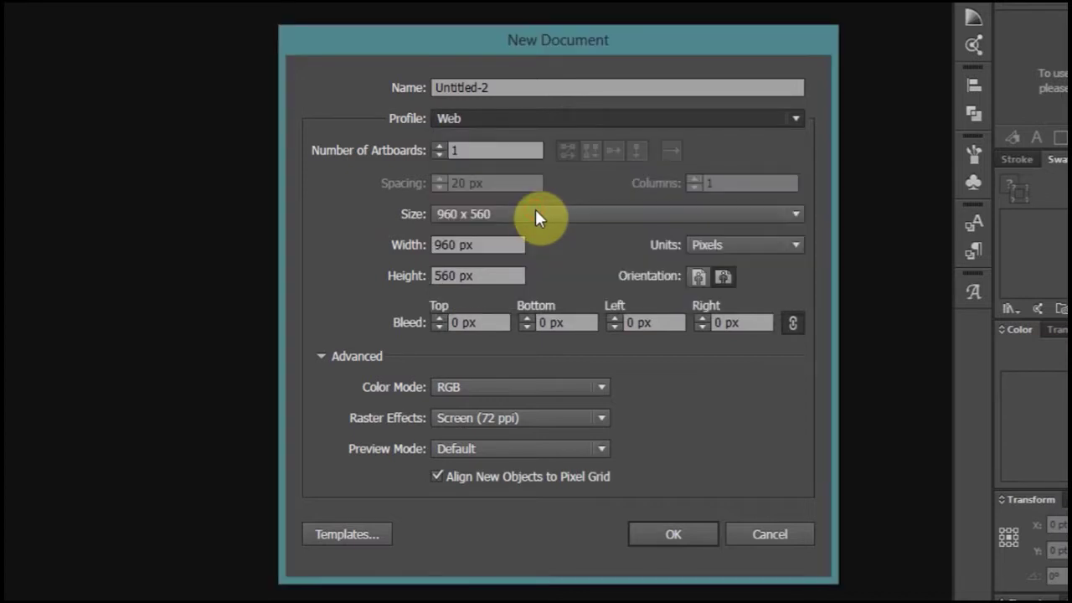
left_click(530, 214)
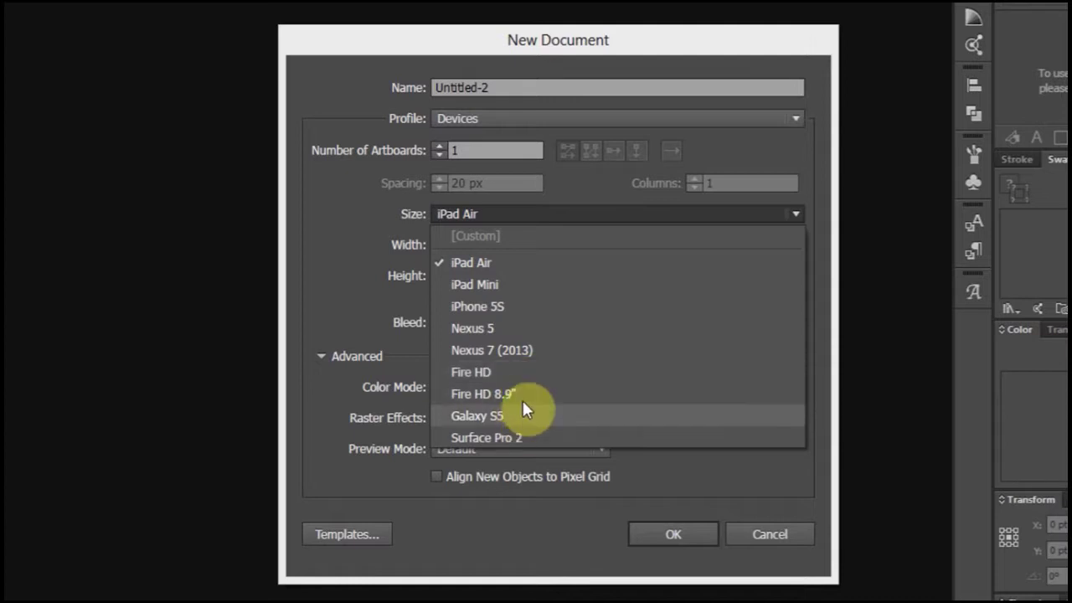
left_click(549, 214)
left_click(549, 214)
left_click(549, 214)
left_click(549, 214)
left_click(578, 118)
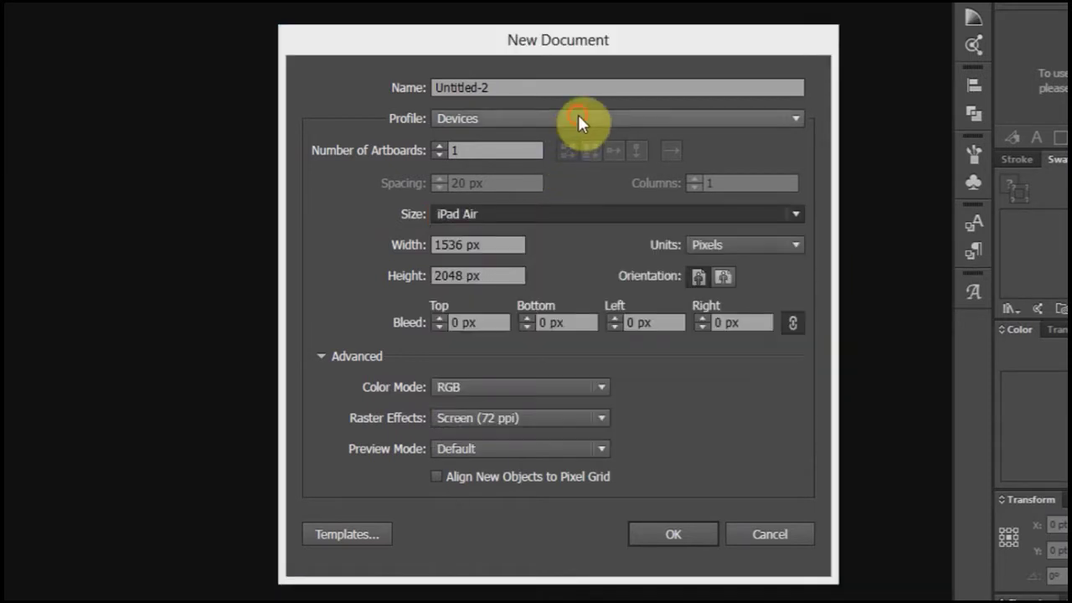
Set the new document's profile back to Print
left_click(578, 118)
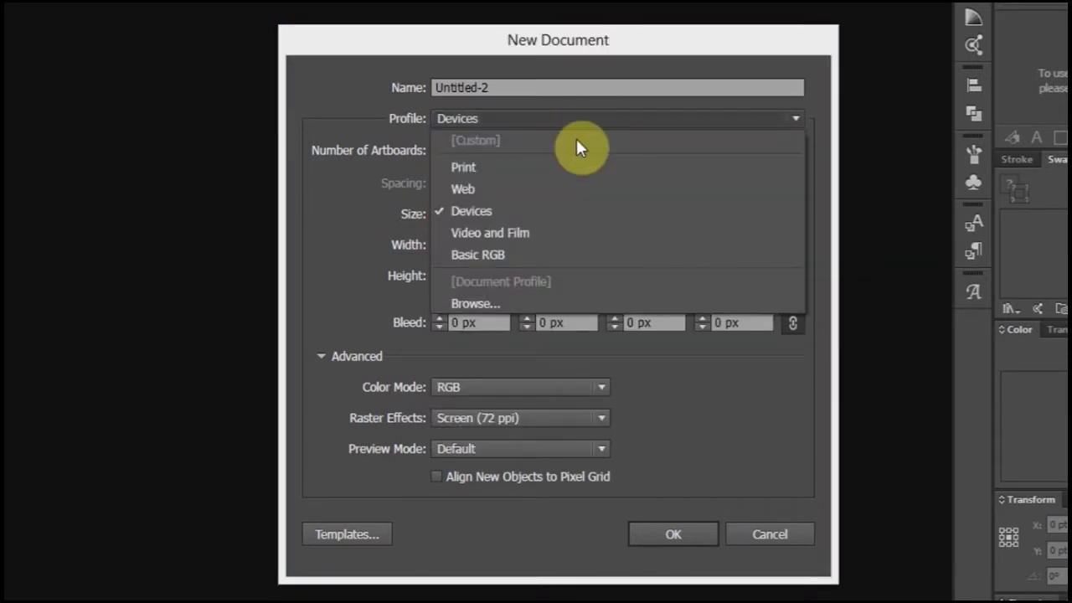
left_click(513, 167)
left_click(512, 120)
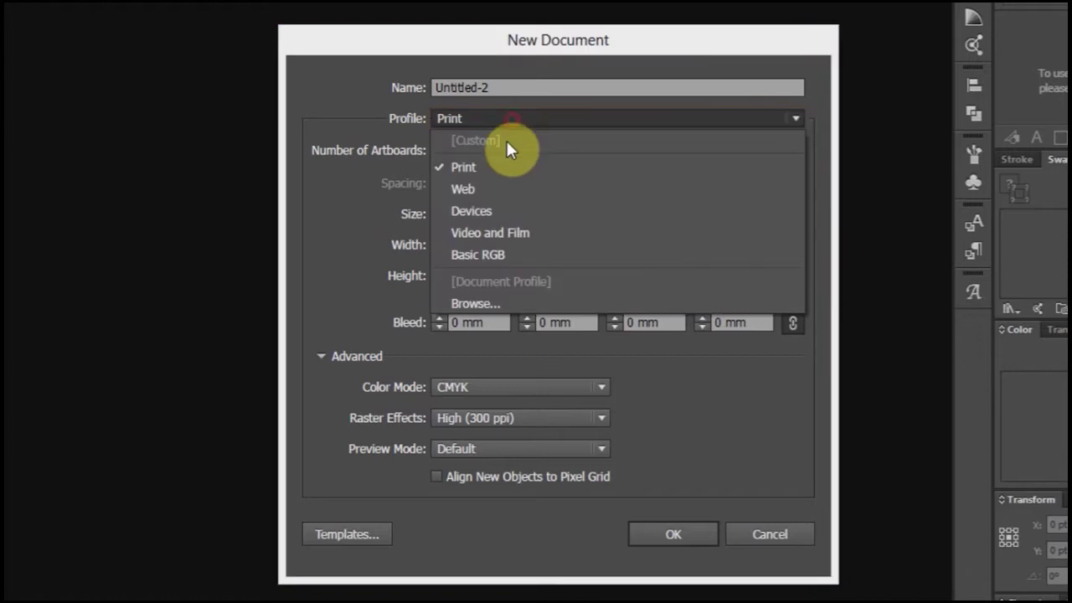
left_click(504, 119)
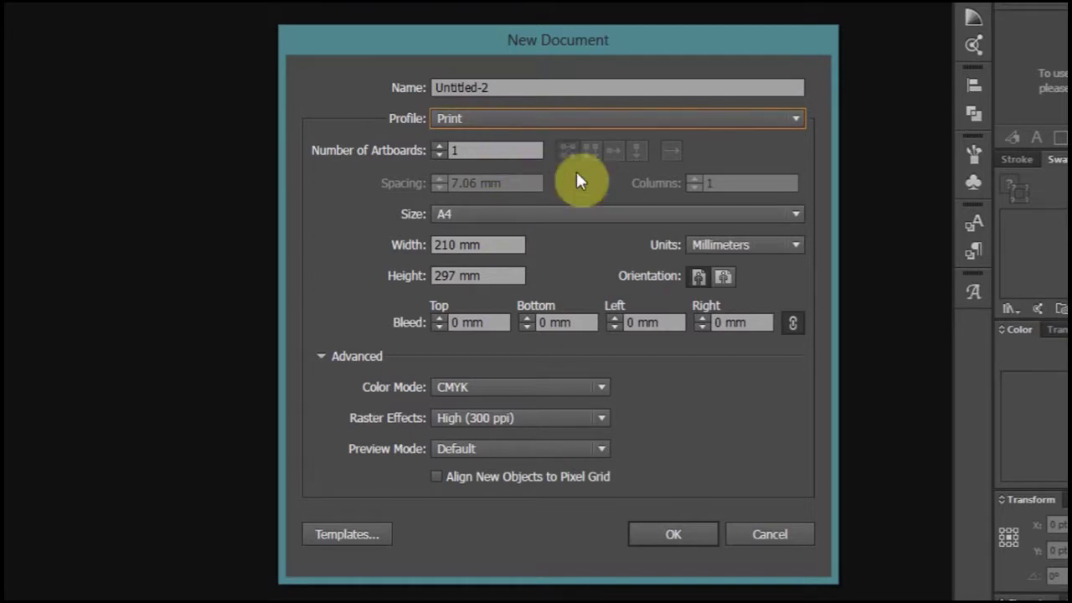
left_click(545, 114)
left_click(545, 114)
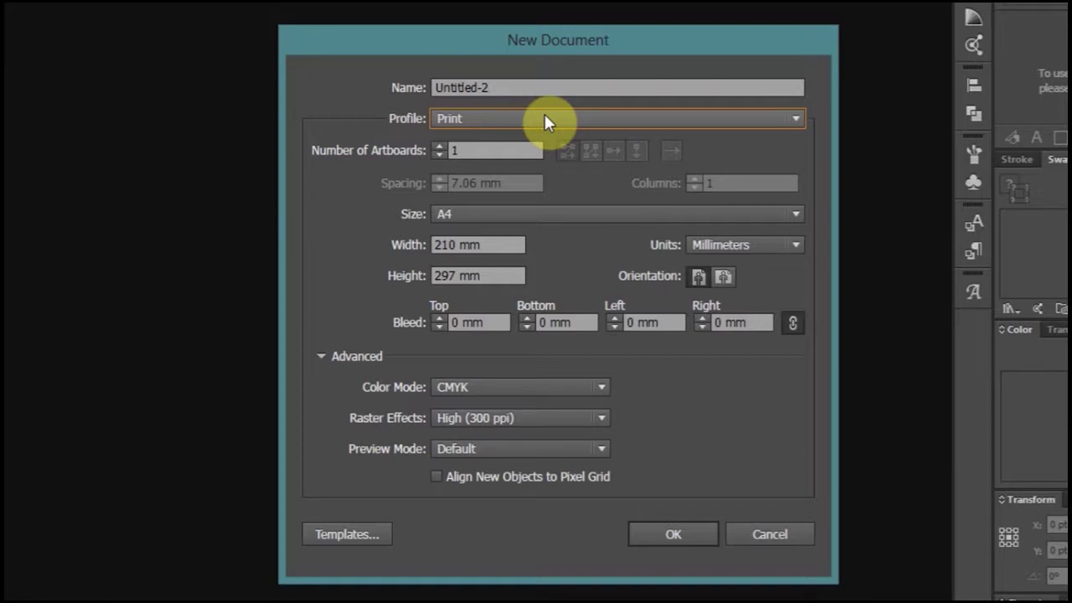
Look through the measurement unit options, and switch the page orientation to landscape and back to portrait
left_click(493, 245)
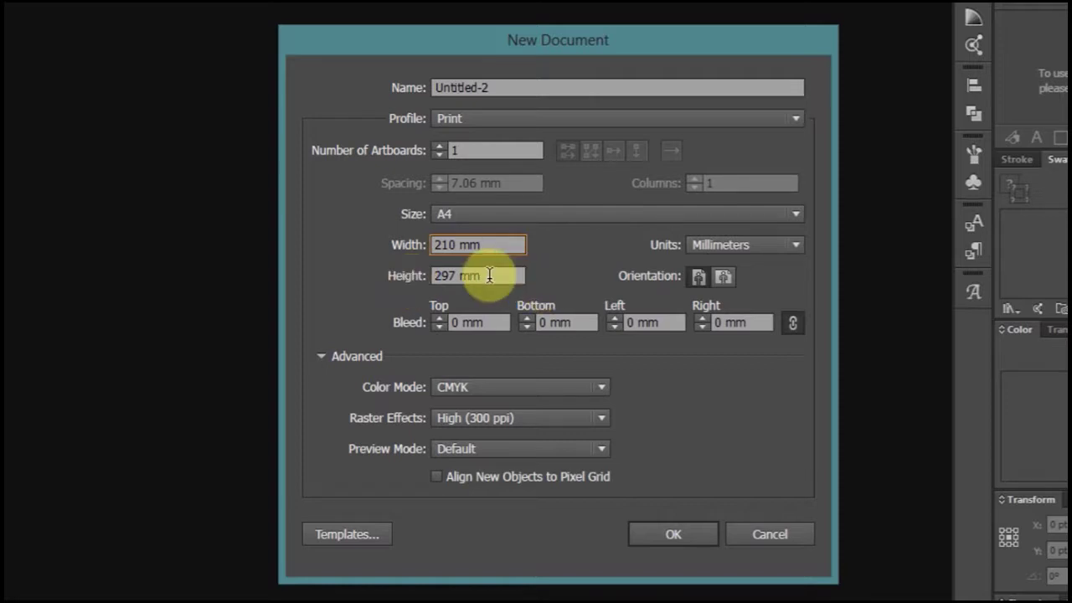
left_click(747, 244)
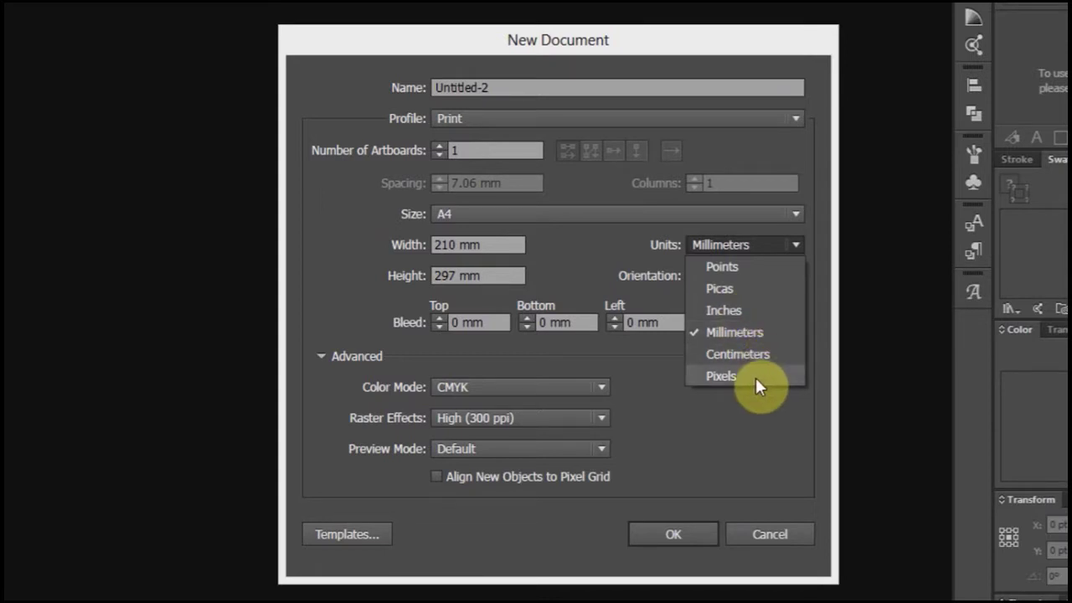
left_click(749, 244)
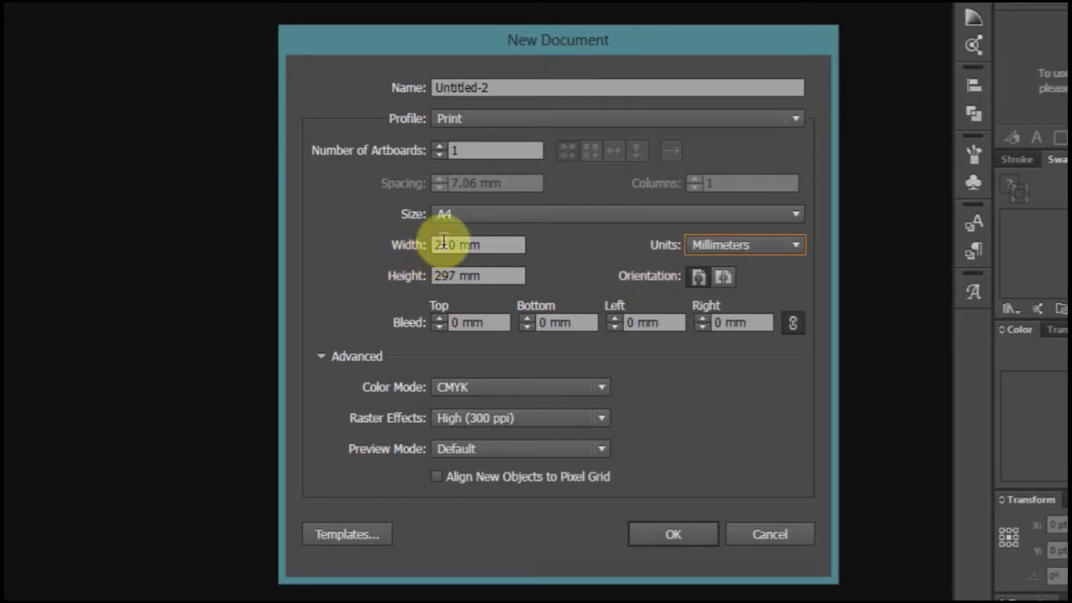
left_click_drag(437, 275, 473, 276)
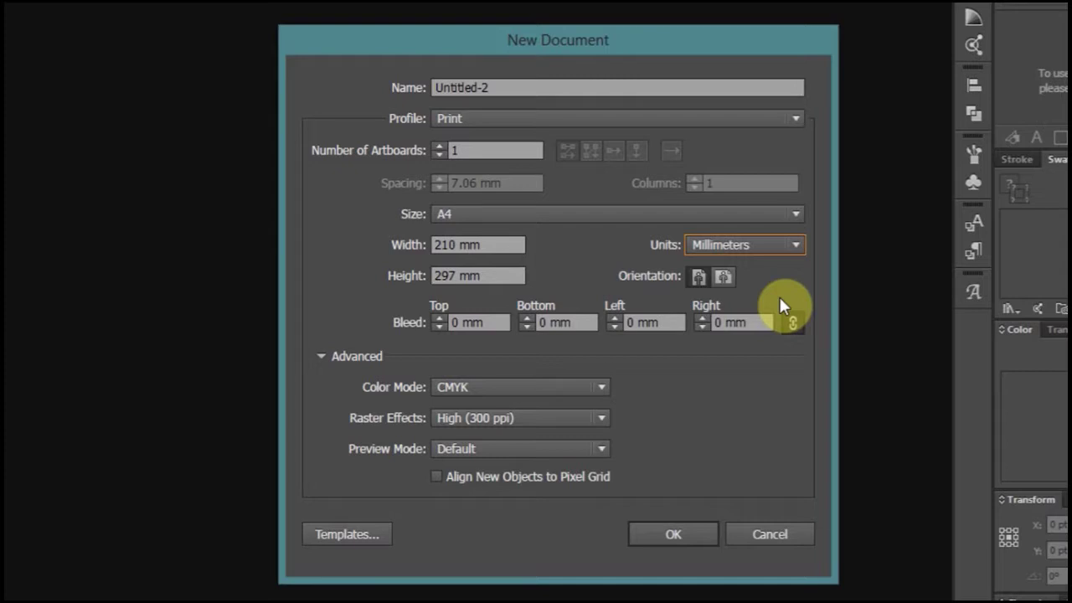
left_click(727, 278)
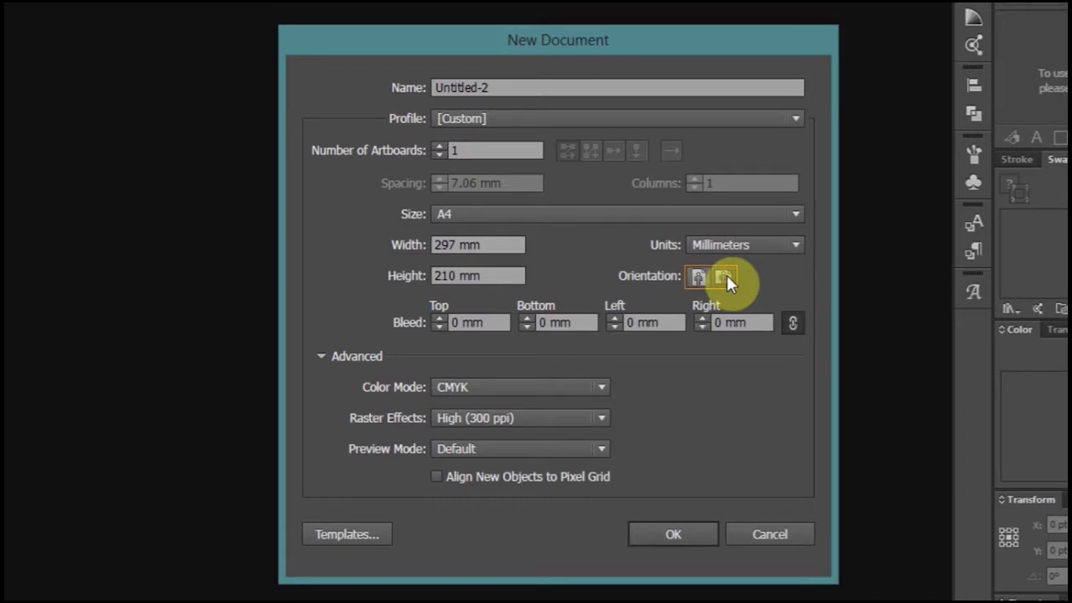
left_click(699, 276)
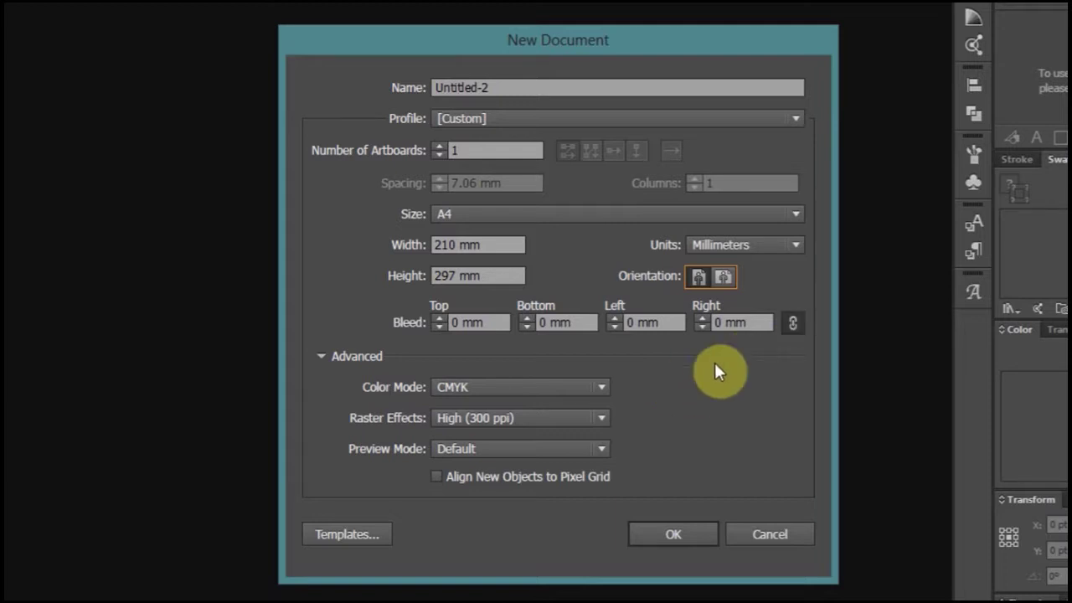
Examine the advanced document options for color mode, raster effects resolution and preview mode
left_click(321, 361)
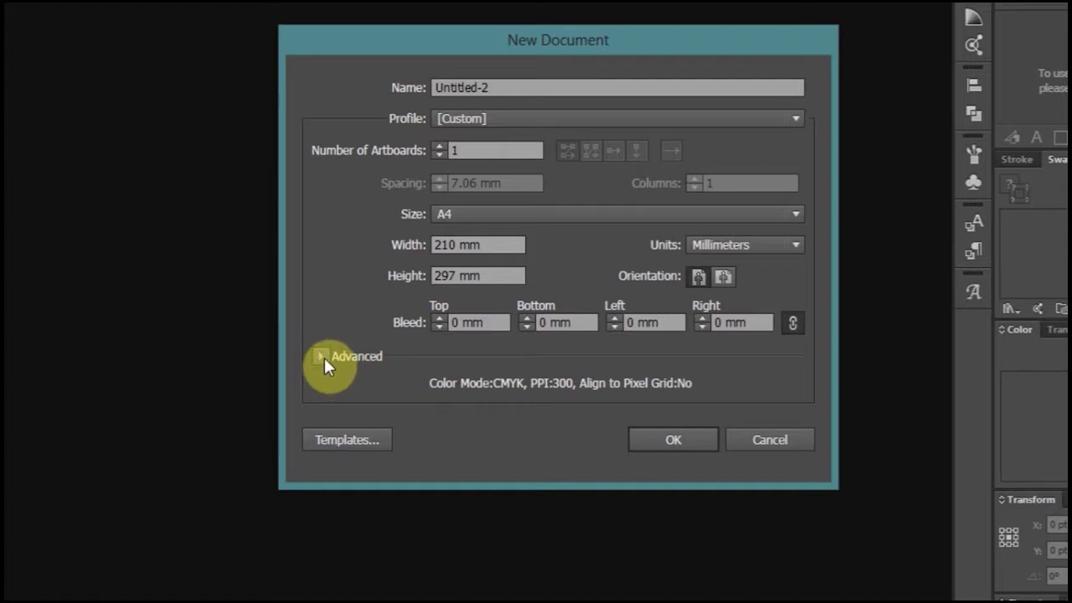
left_click(321, 357)
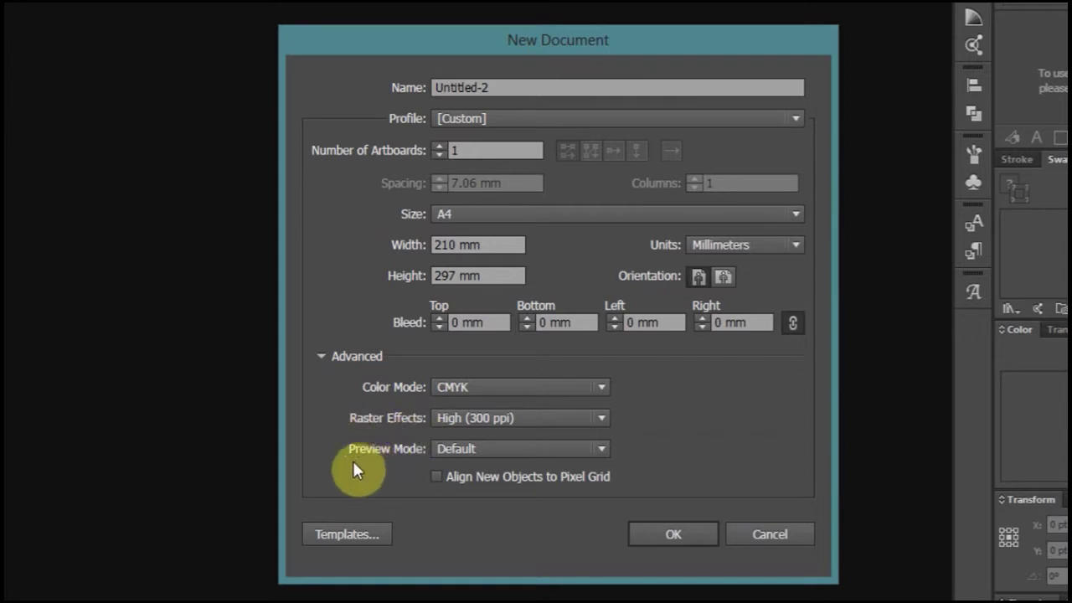
left_click(578, 387)
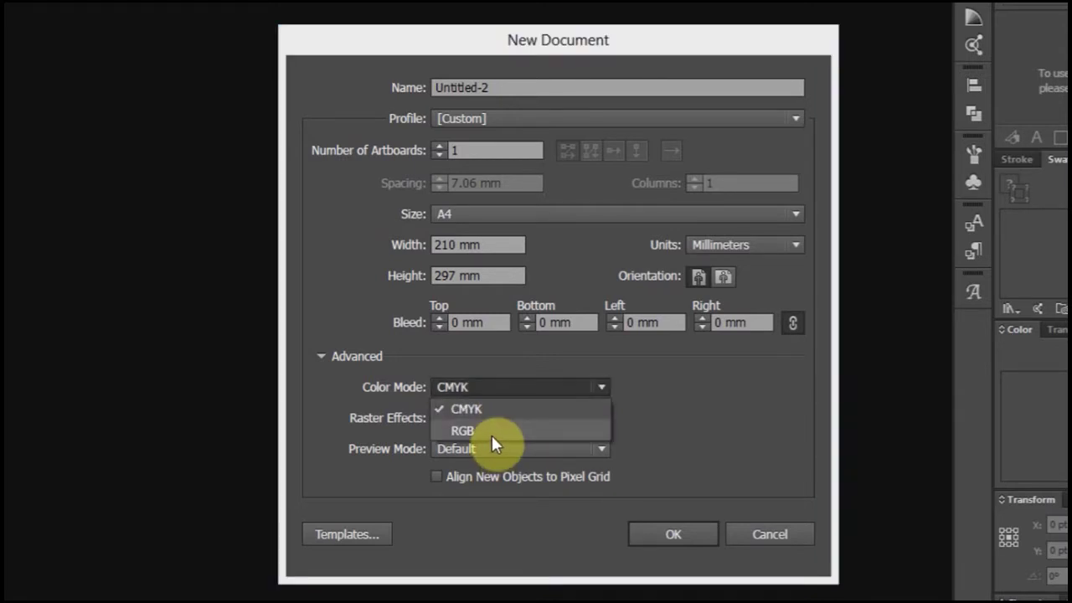
left_click(595, 387)
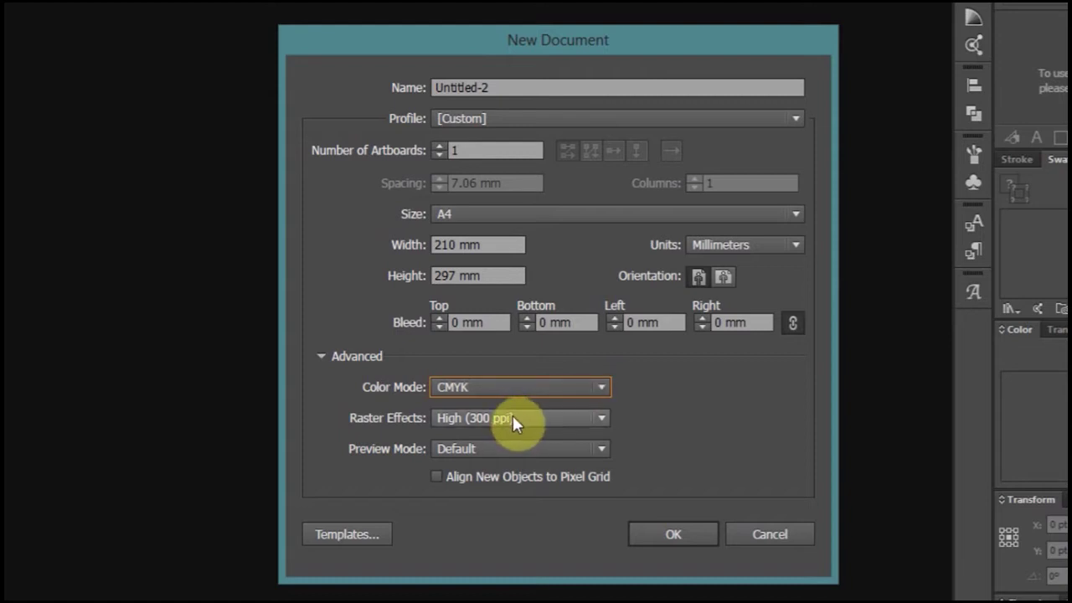
left_click(605, 416)
left_click(604, 419)
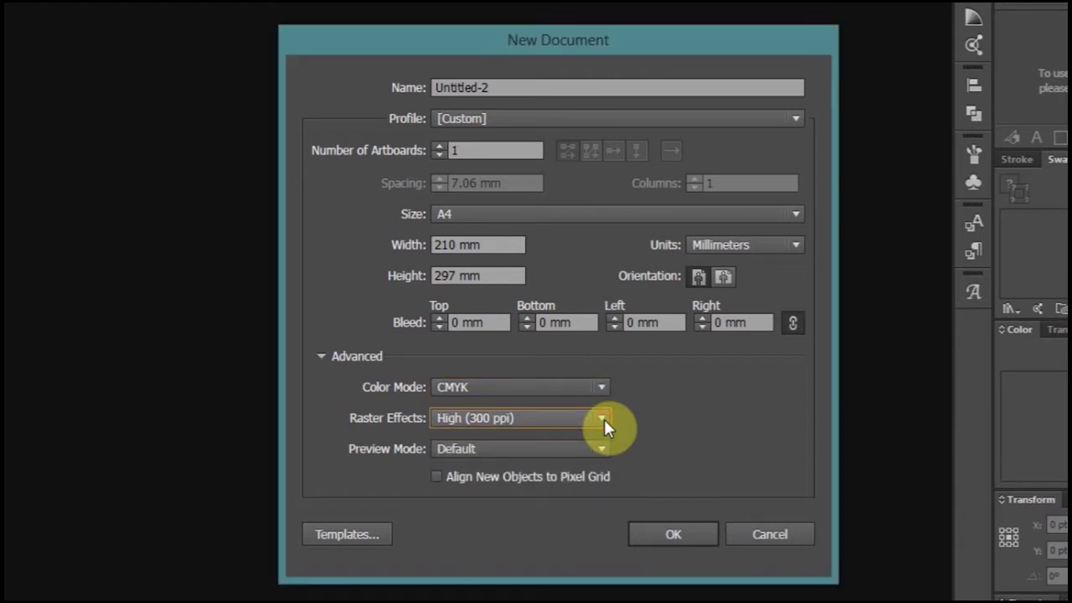
left_click(604, 418)
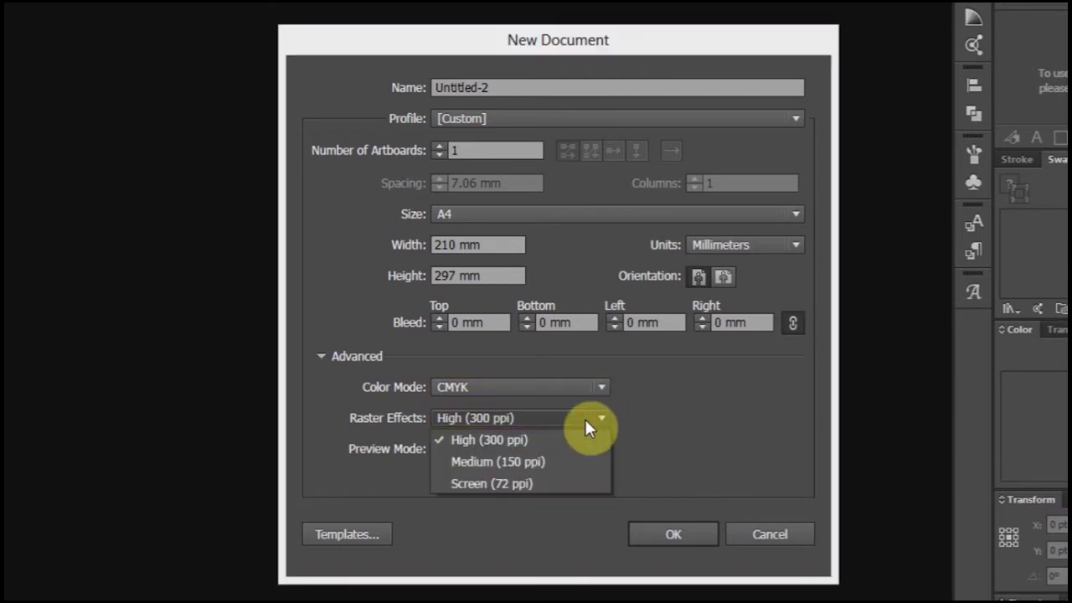
left_click(584, 417)
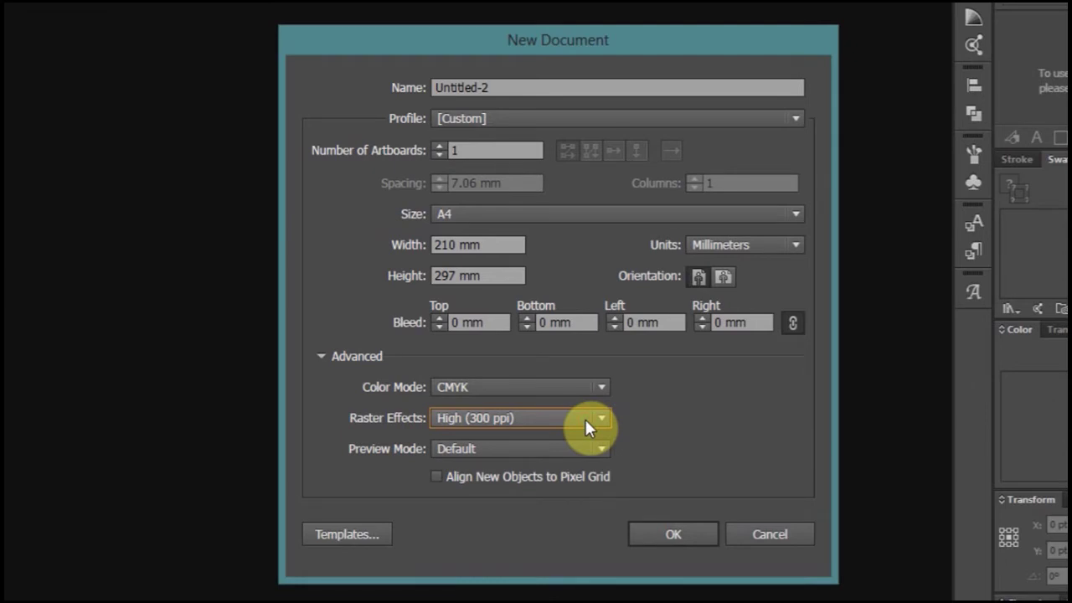
left_click(591, 454)
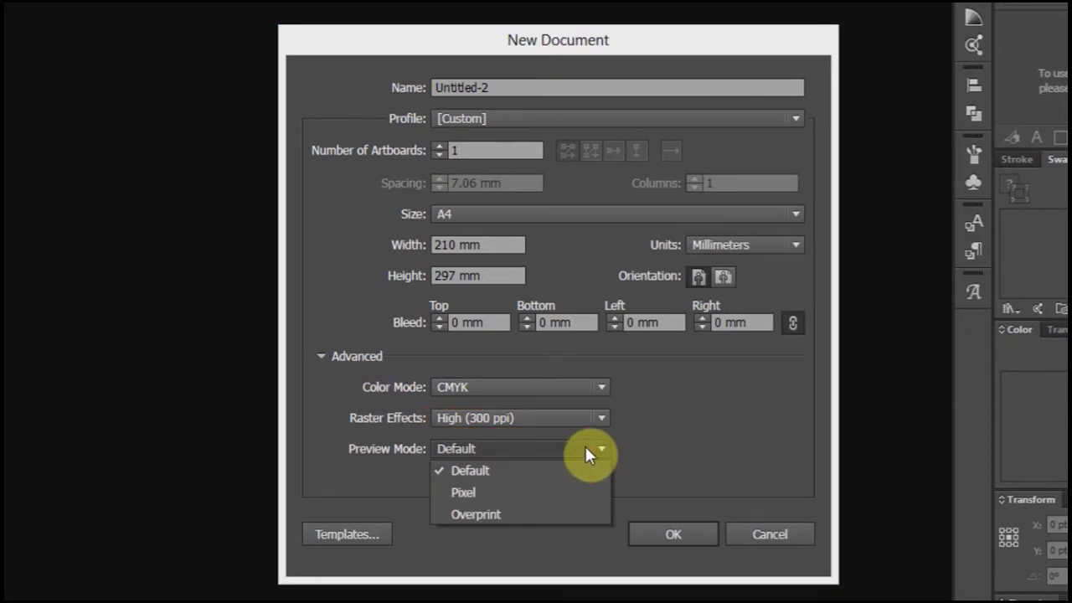
left_click(600, 450)
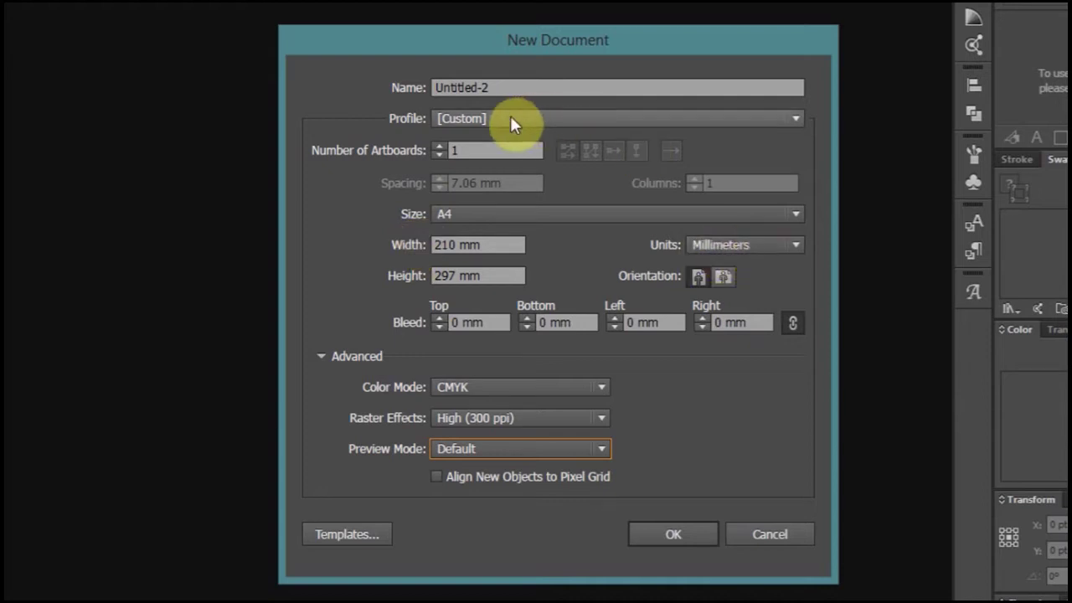
Set the new document's units to Centimeters
left_click(774, 241)
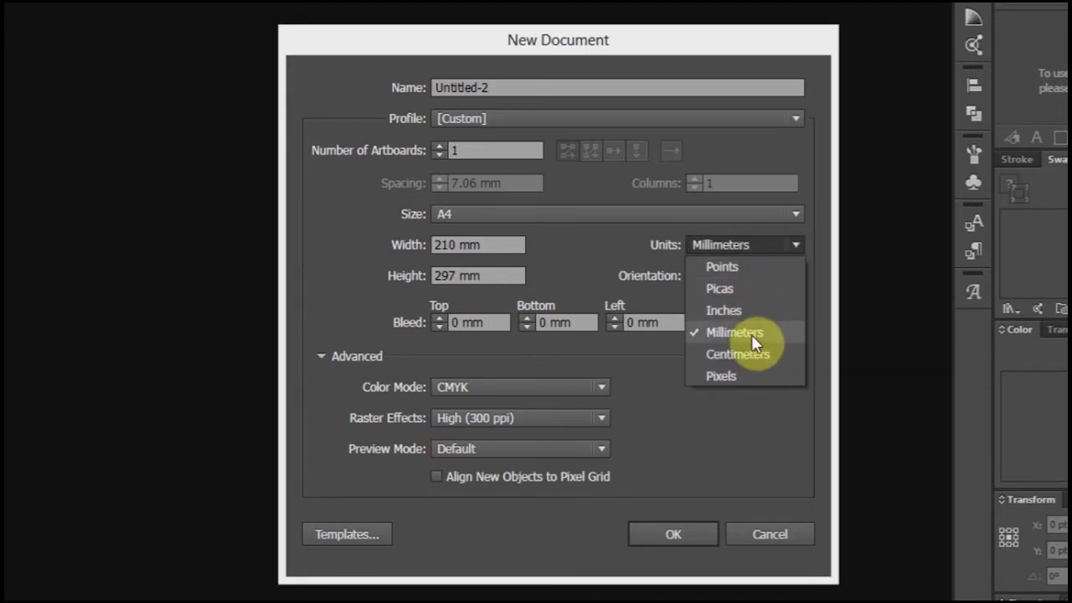
left_click(747, 359)
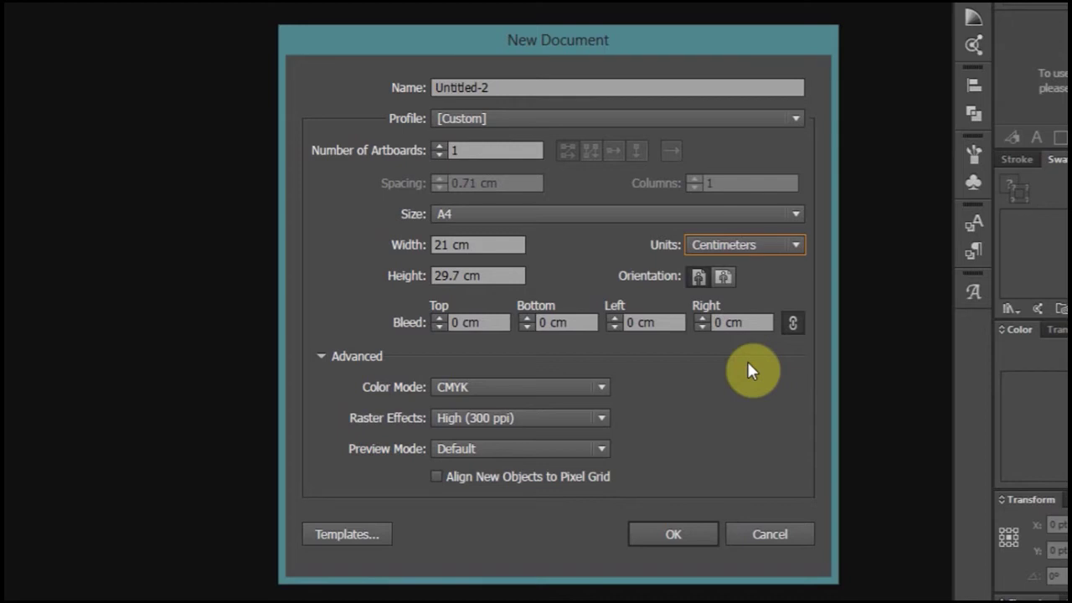
left_click(774, 244)
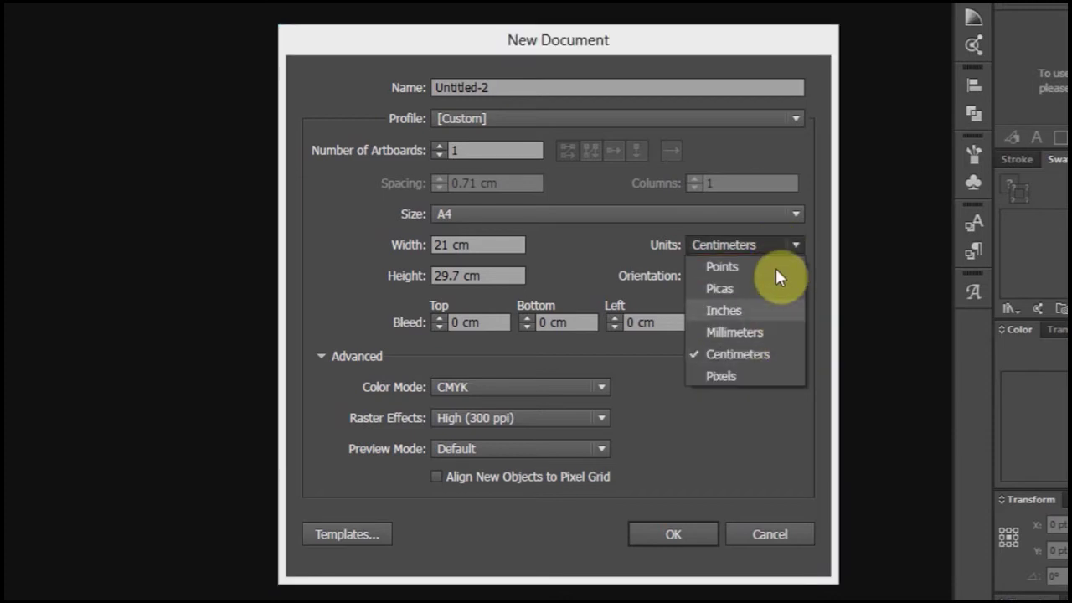
left_click(773, 244)
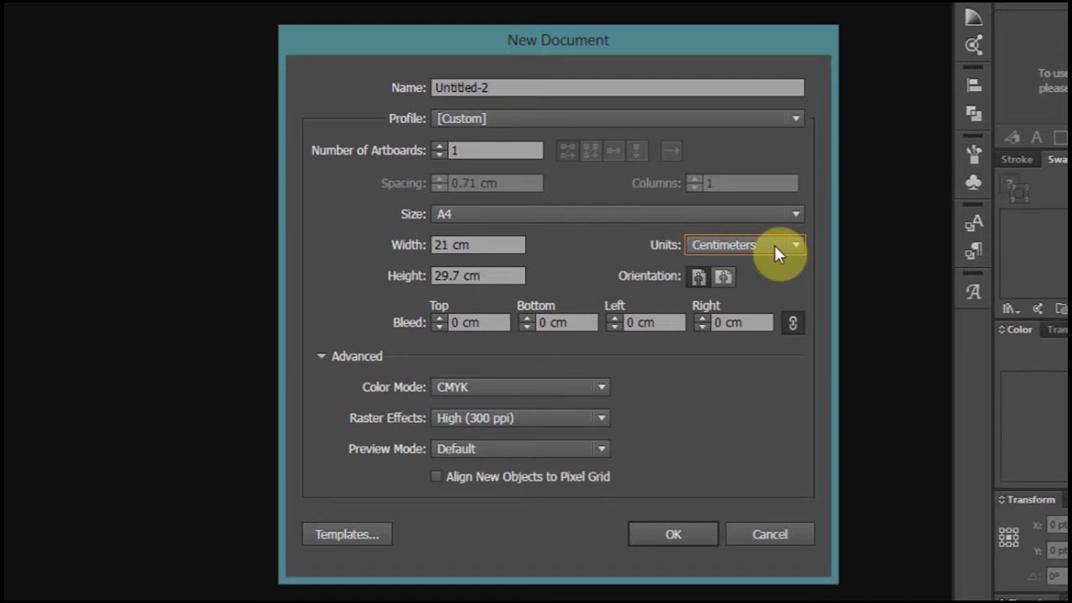
Set the page width to 300 cm and height to 100 cm, and create the document
left_click_drag(514, 243, 442, 246)
type("300")
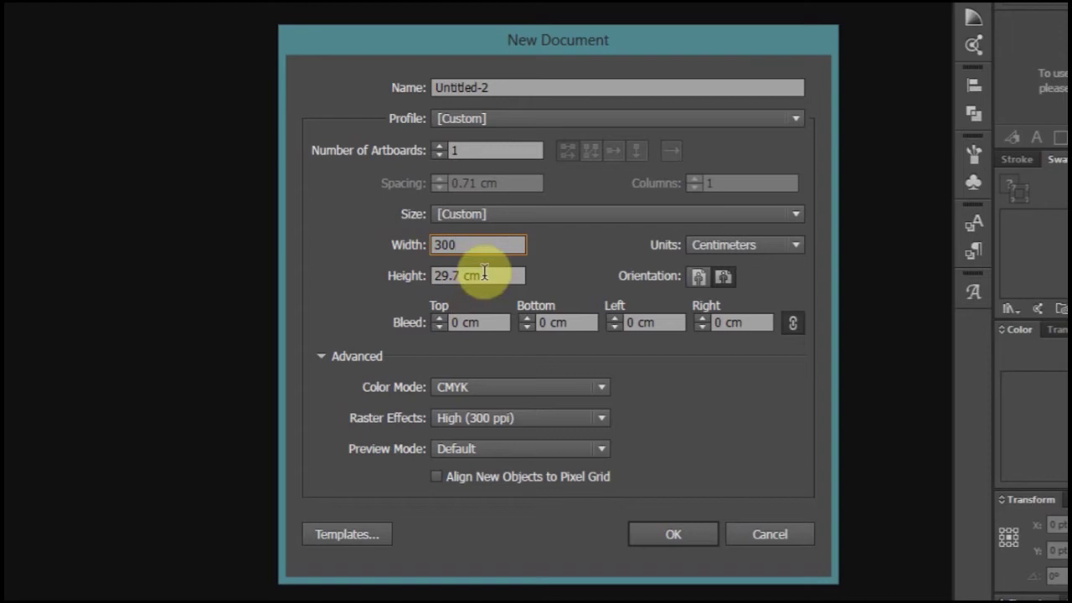
key("Tab")
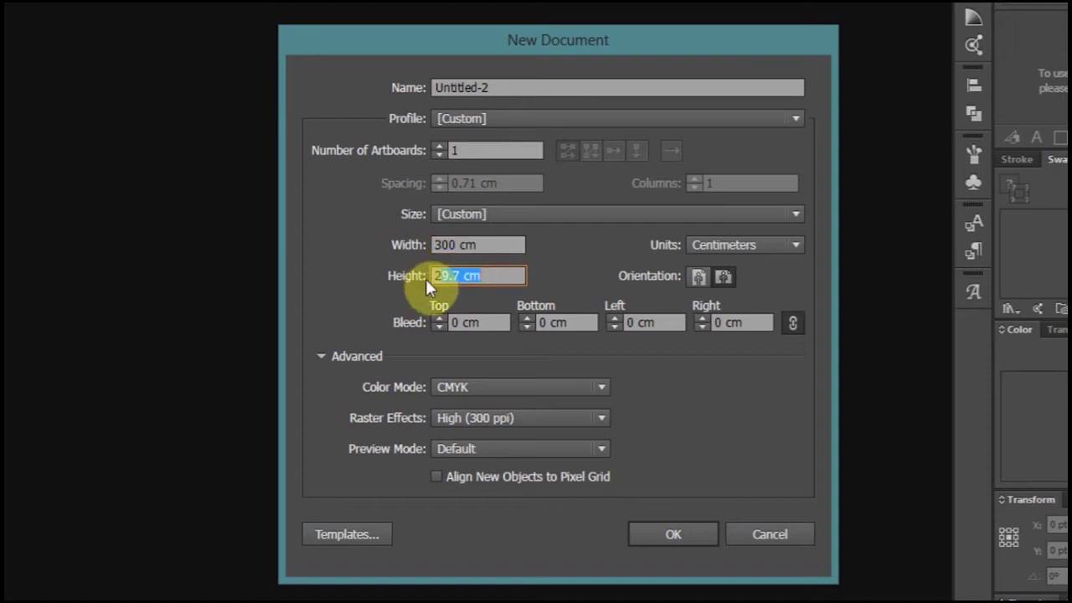
type("100")
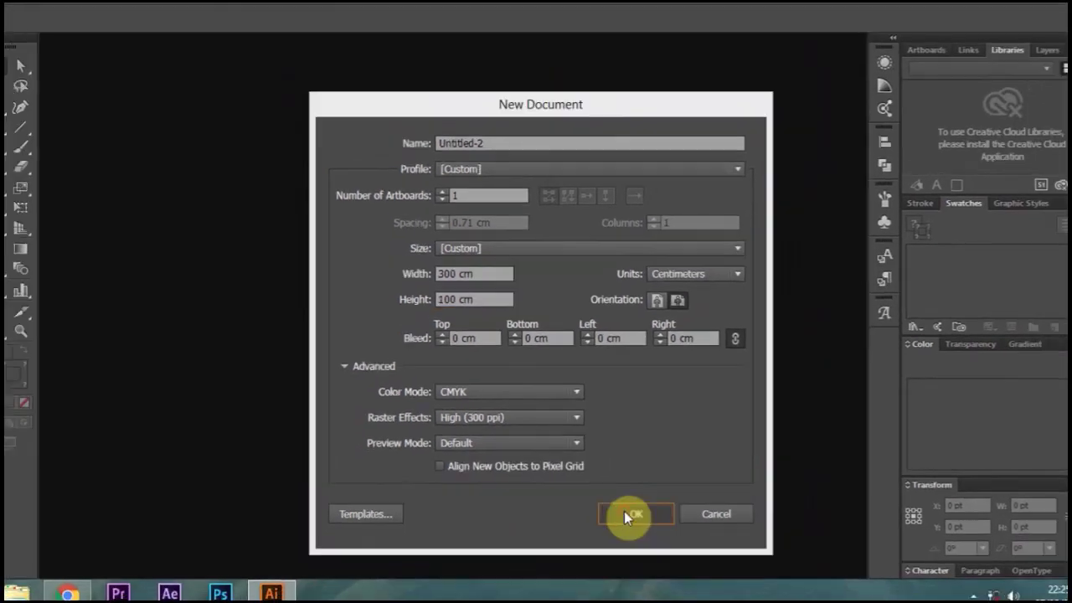
left_click(649, 534)
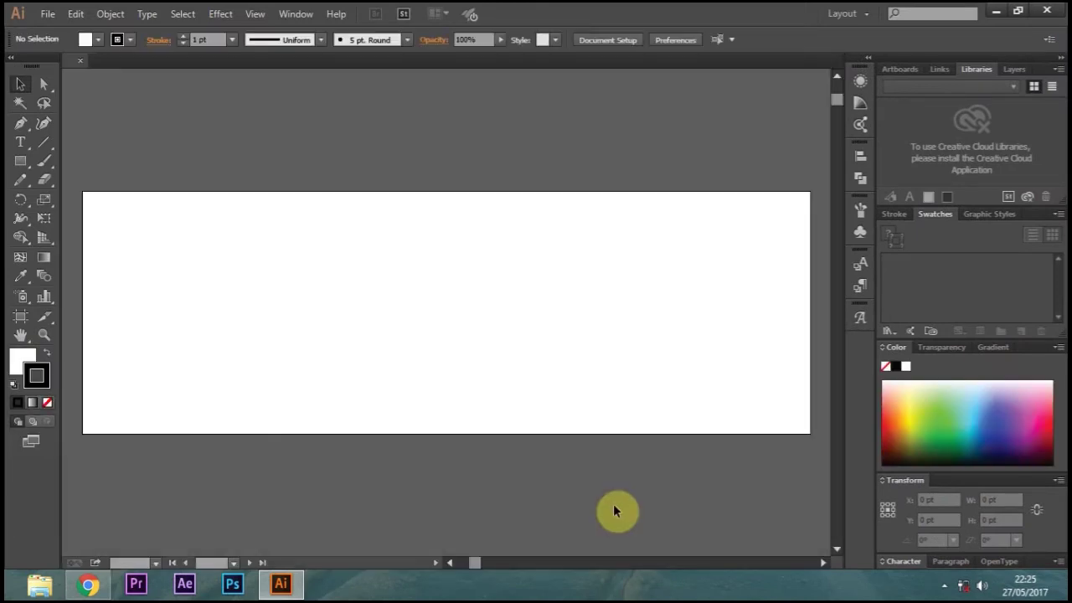